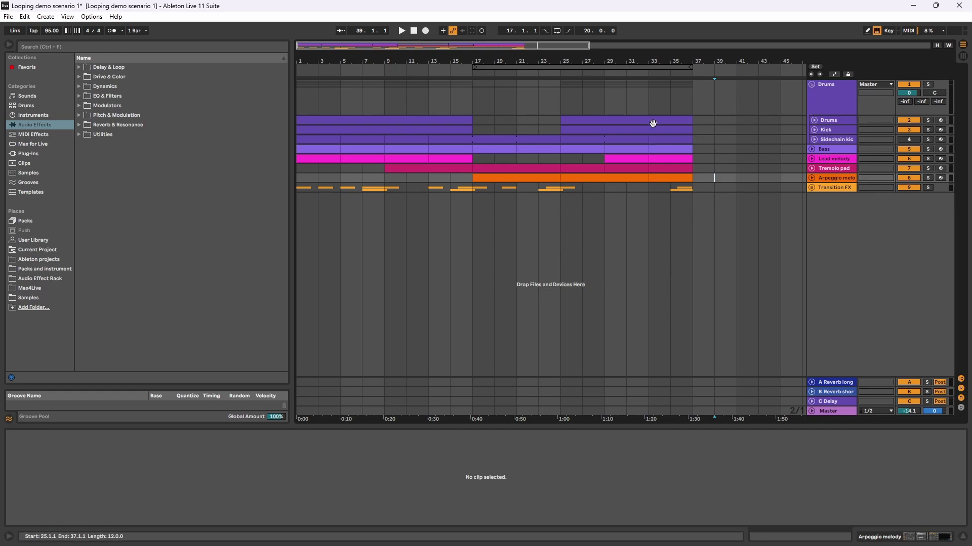
left_click(674, 102)
key("space")
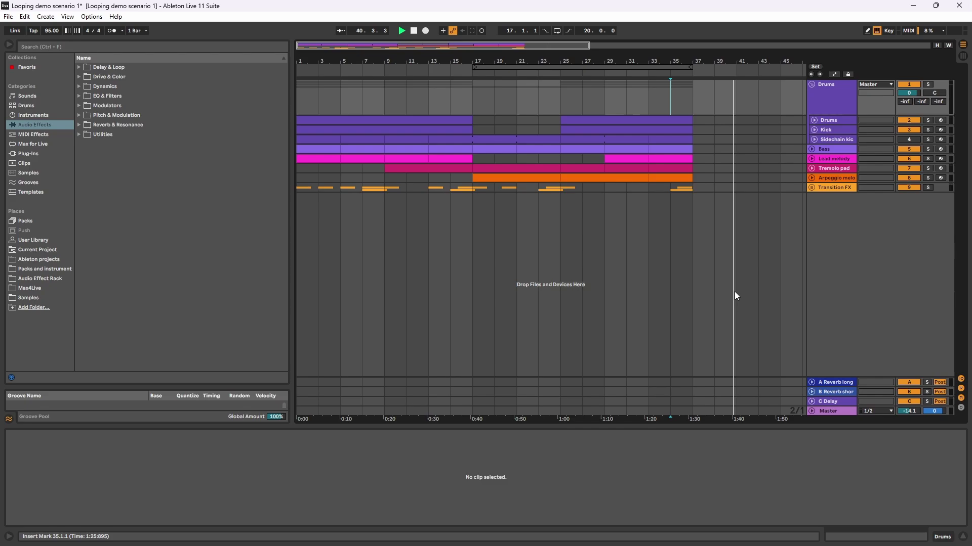
left_click_drag(656, 98, 688, 99)
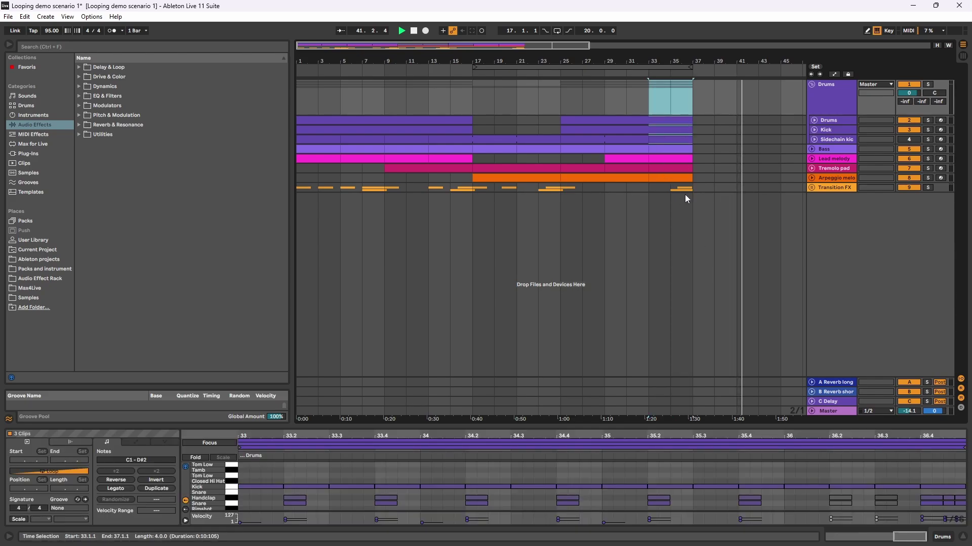
left_click(719, 168)
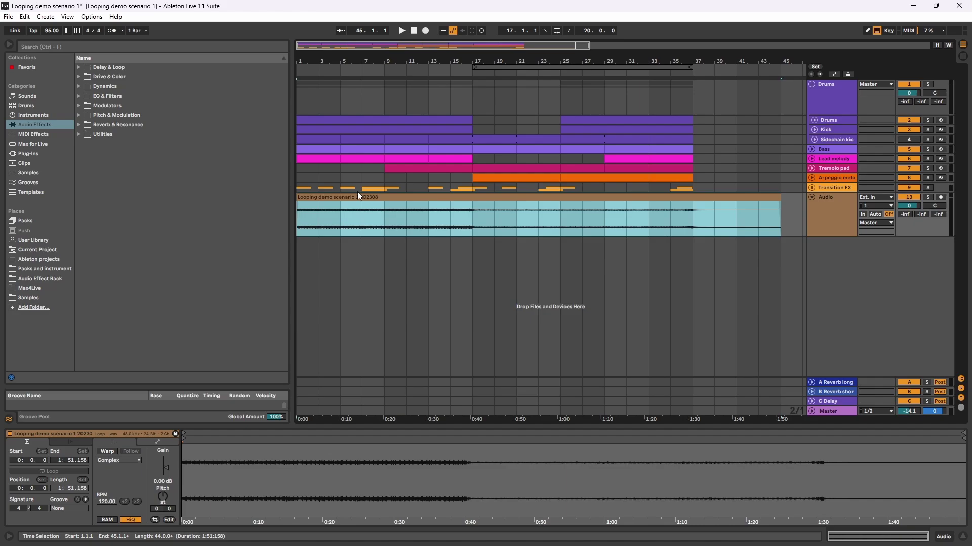
- Loop bars 1–37 of the rendered audio clip
left_click(329, 205)
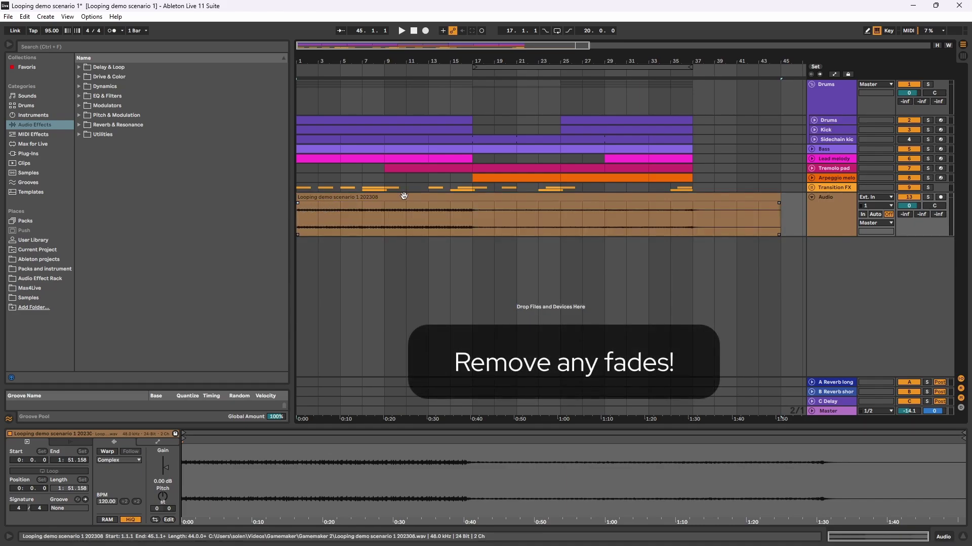
left_click(684, 203)
left_click_drag(692, 211, 299, 222)
key("ctrl+l")
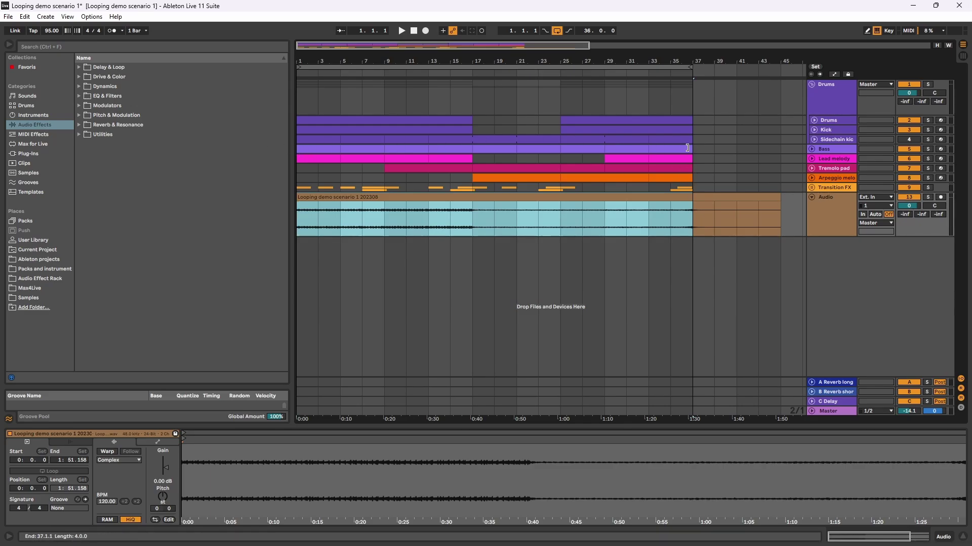
- Solo the audio track and play from bar 35 across the loop point
left_click(928, 197)
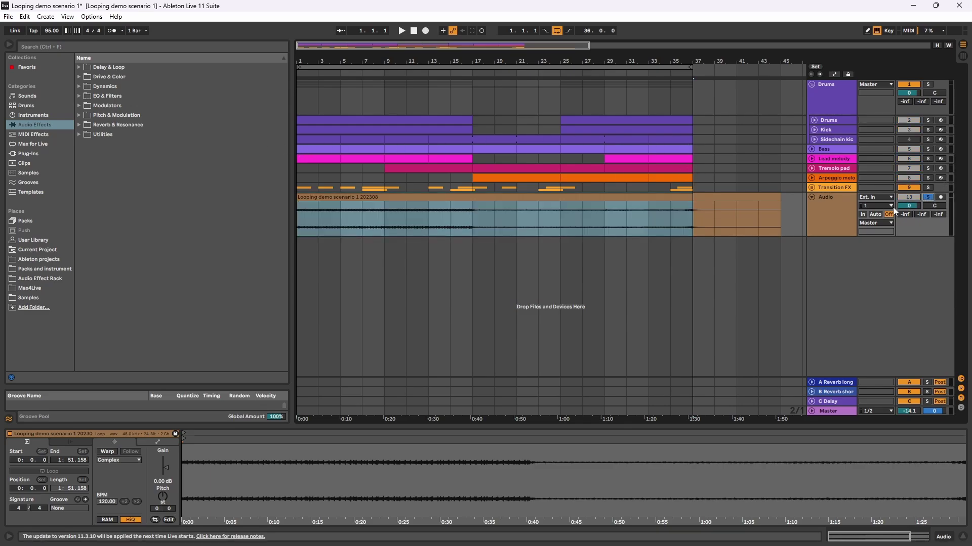
left_click(674, 221)
key("space")
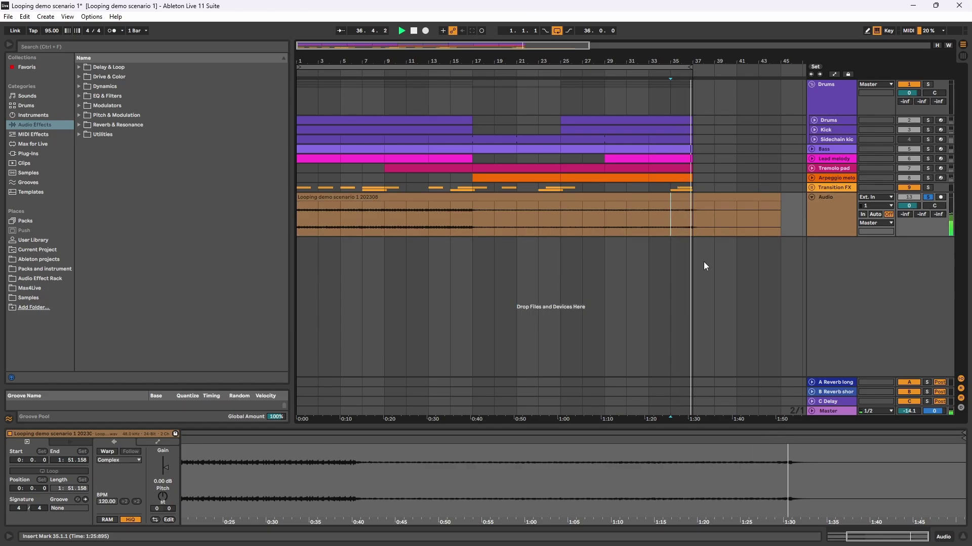
key("space")
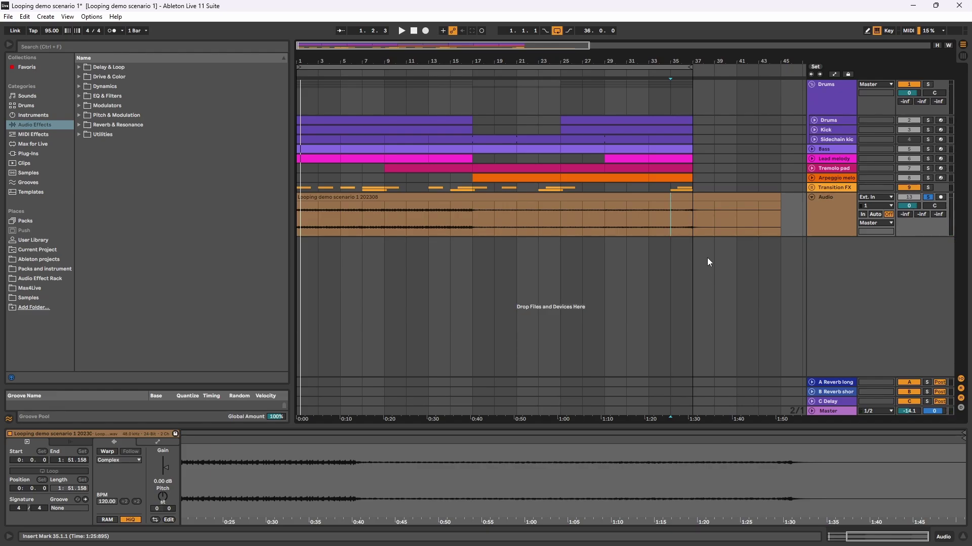
- Zoom in on the bar 37–45 tail, then select the whole clip
left_click_drag(693, 216, 775, 217)
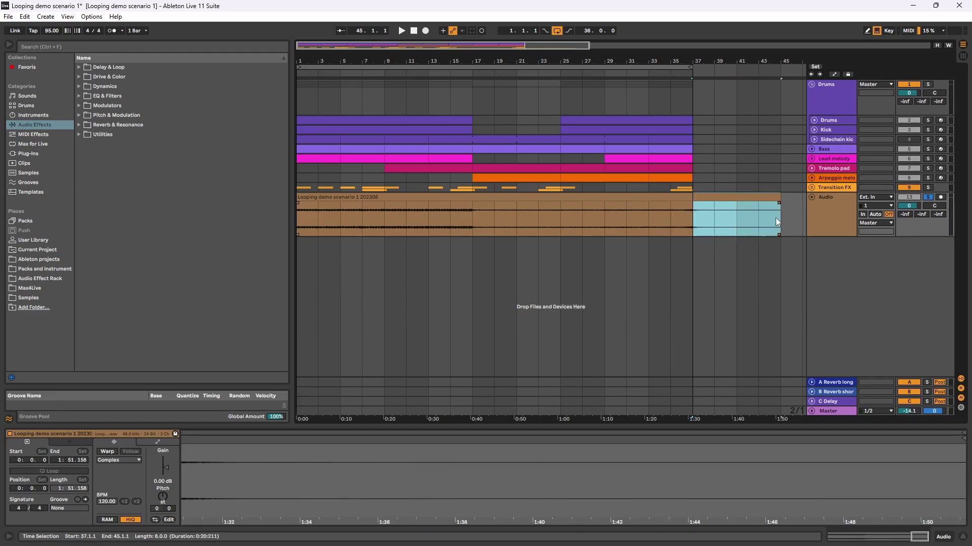
key("z")
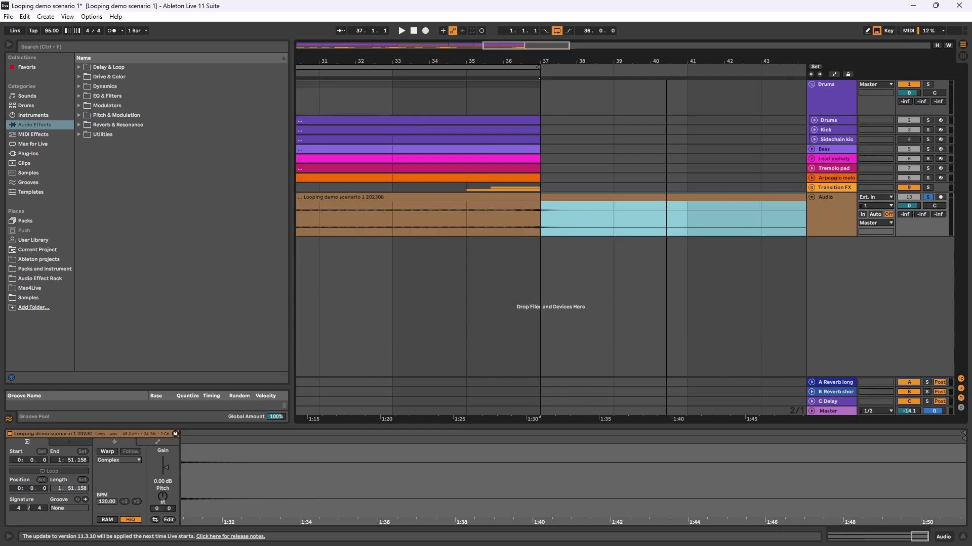
left_click(515, 197)
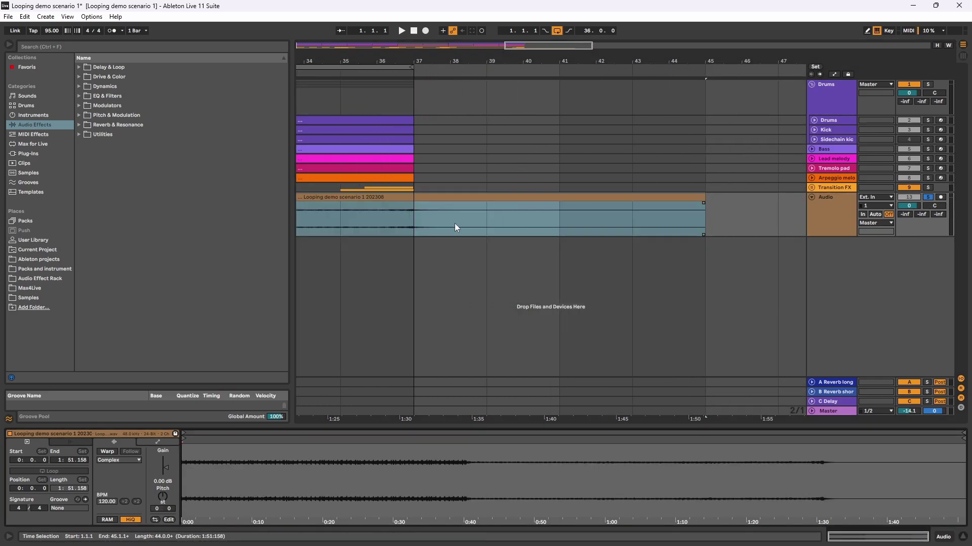
scroll(446, 213, "down", 5)
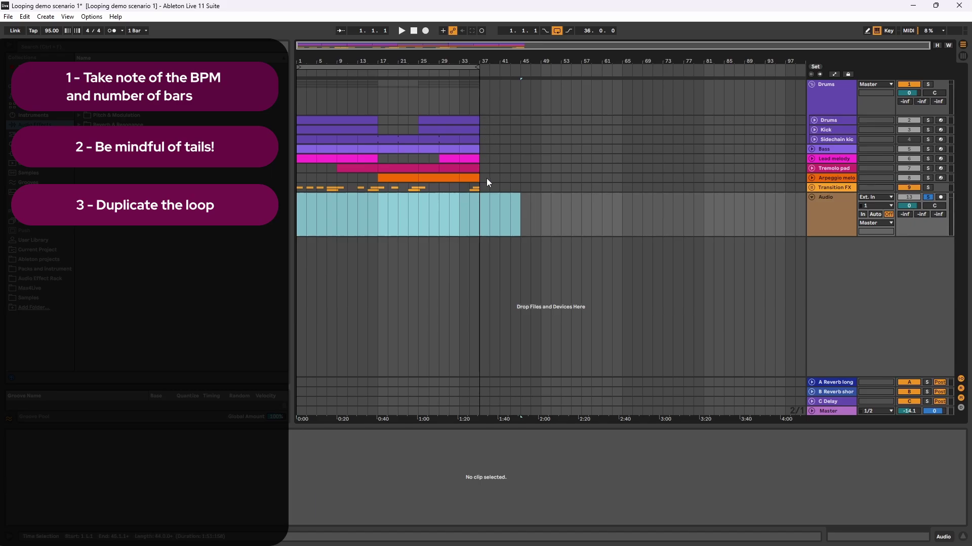
- Duplicate bars 1–37 across all tracks into bars 37–73
left_click_drag(478, 212, 290, 122)
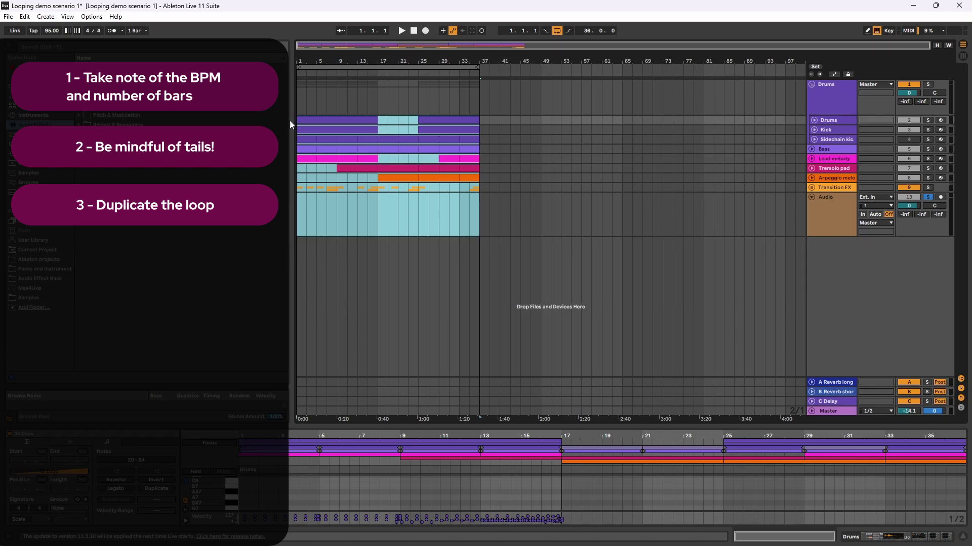
key("ctrl+d")
left_click(479, 112)
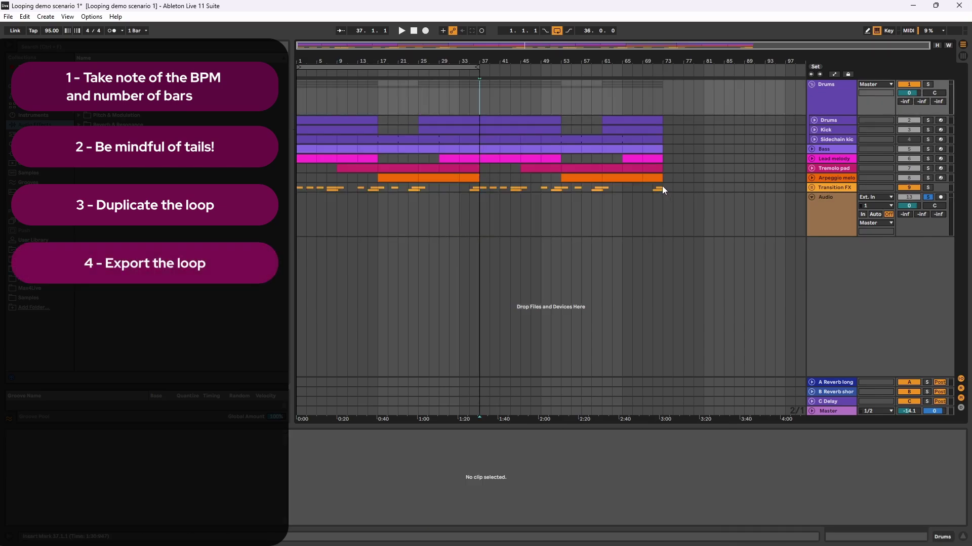
- Export bars 1–73 as an audio file
left_click_drag(662, 187, 296, 184)
key("ctrl+shift+r")
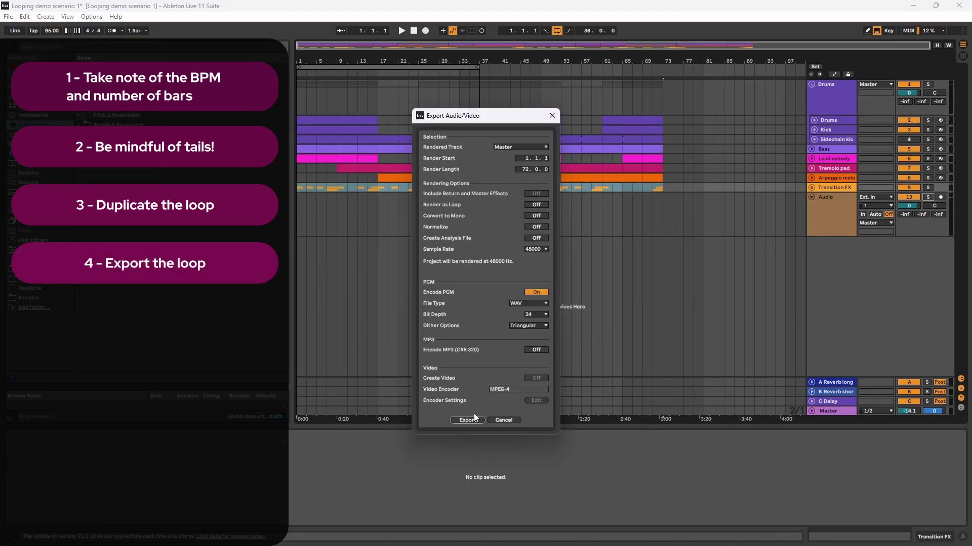
left_click(468, 420)
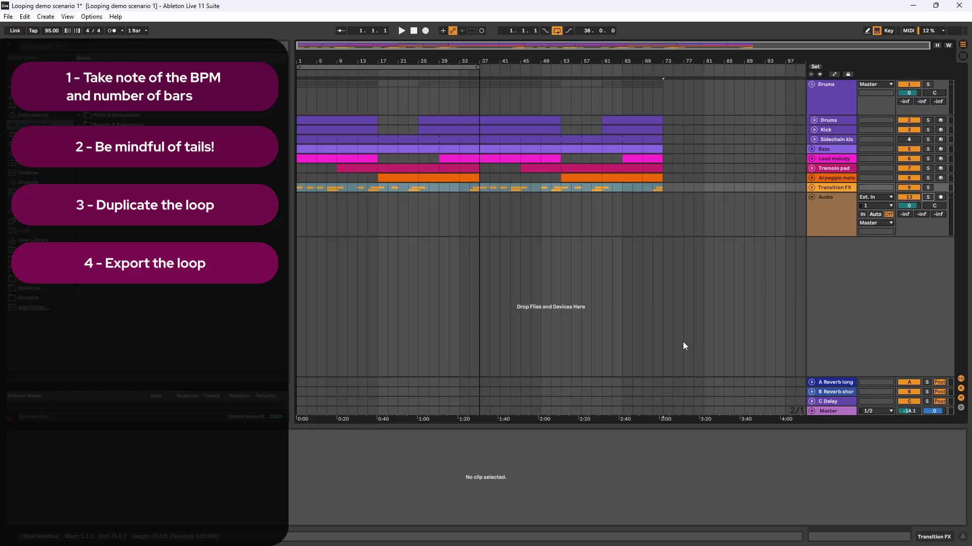
left_click(8, 17)
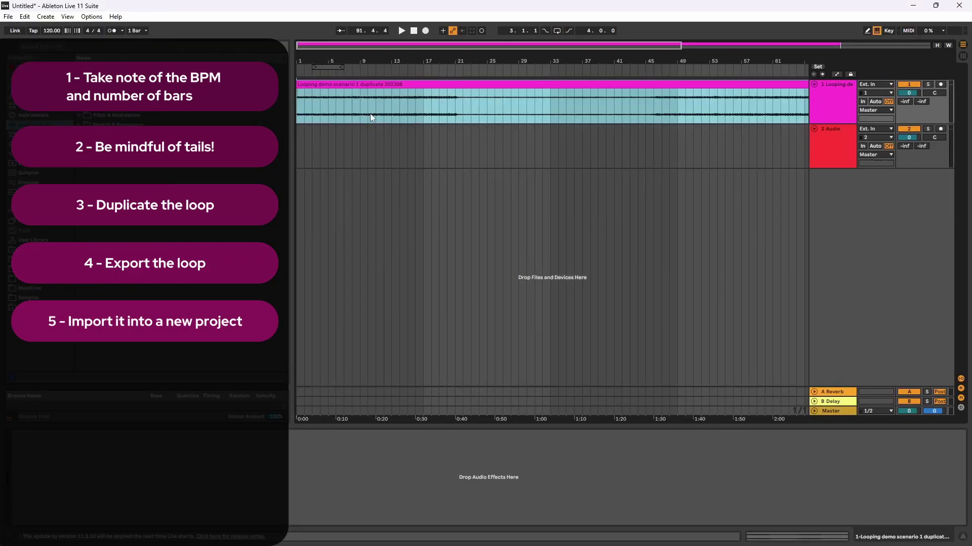
- Select the imported duplicate loop clip and set the tempo to exactly 95 BPM
left_click(371, 117)
left_click_drag(51, 31, 51, 51)
left_click_drag(403, 68, 403, 63)
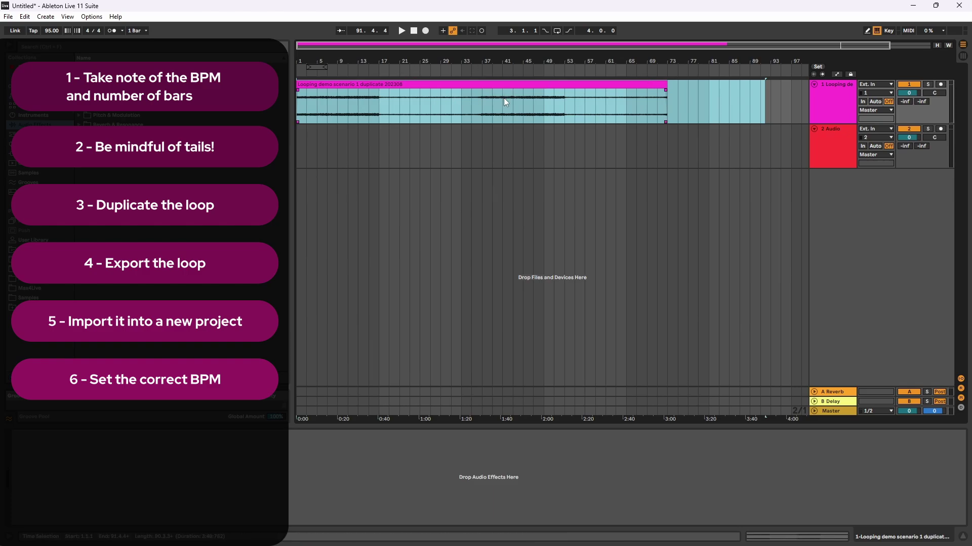
- Set the start point at bar 37 and play to check the join
left_click(483, 103)
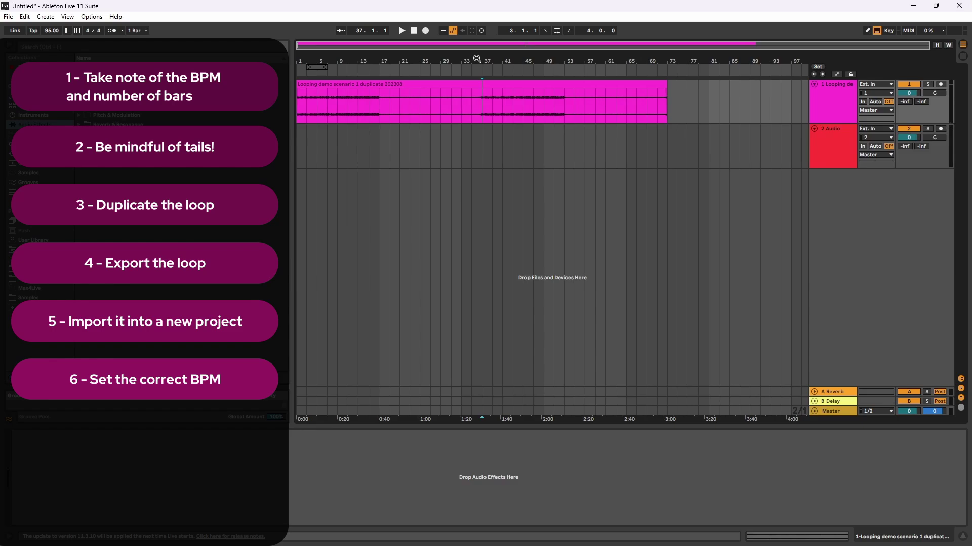
left_click_drag(476, 63, 477, 99)
key("minus")
key("minus")
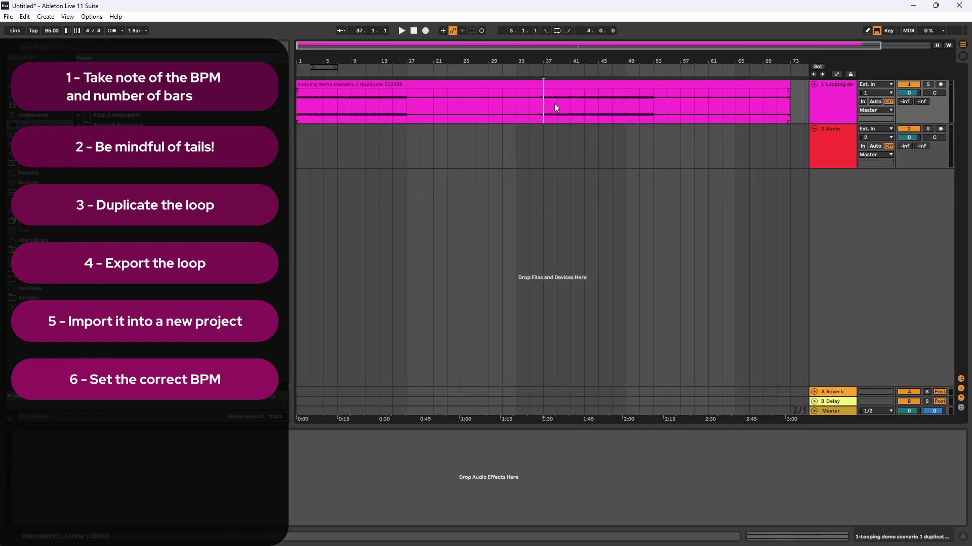
key("space")
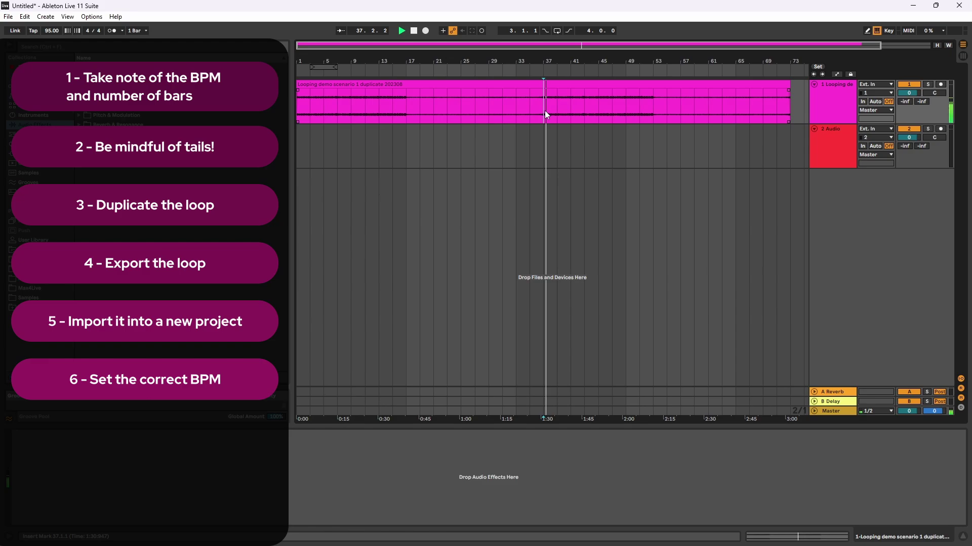
key("space")
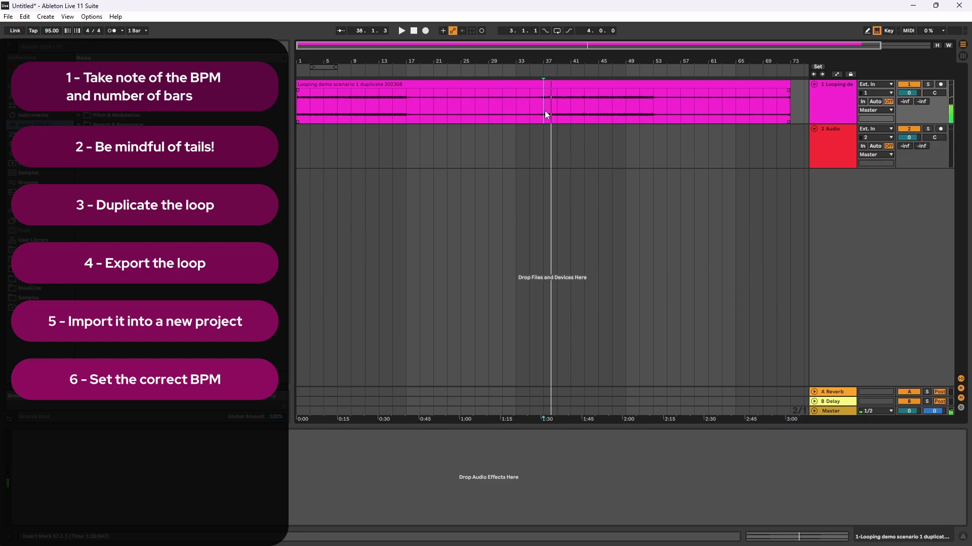
- Split the loop at bar 37 and select the second copy starting there
left_click(544, 107)
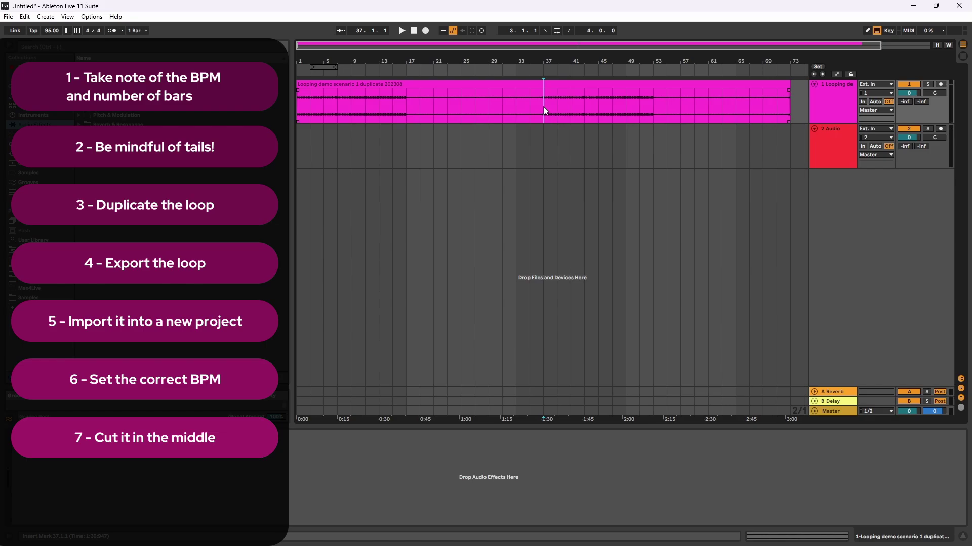
left_click(527, 81)
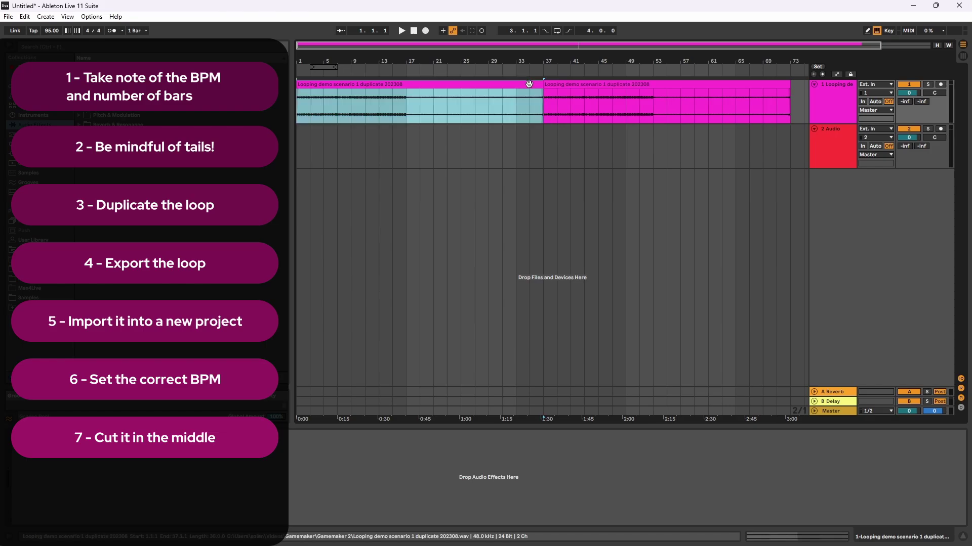
left_click(573, 84)
key("z")
left_click(394, 94)
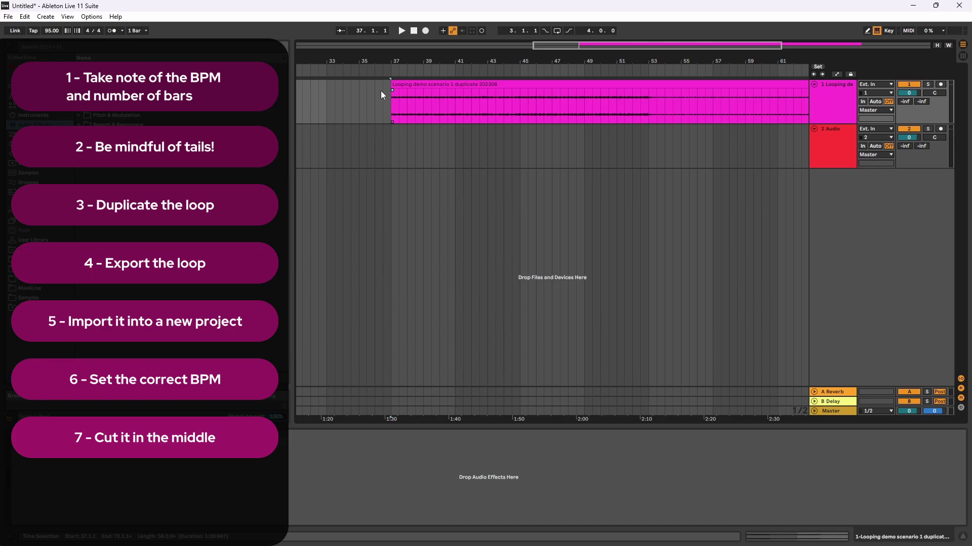
- Loop bars 37–73 of the trimmed clip
left_click_drag(444, 63, 284, 58)
left_click(645, 101)
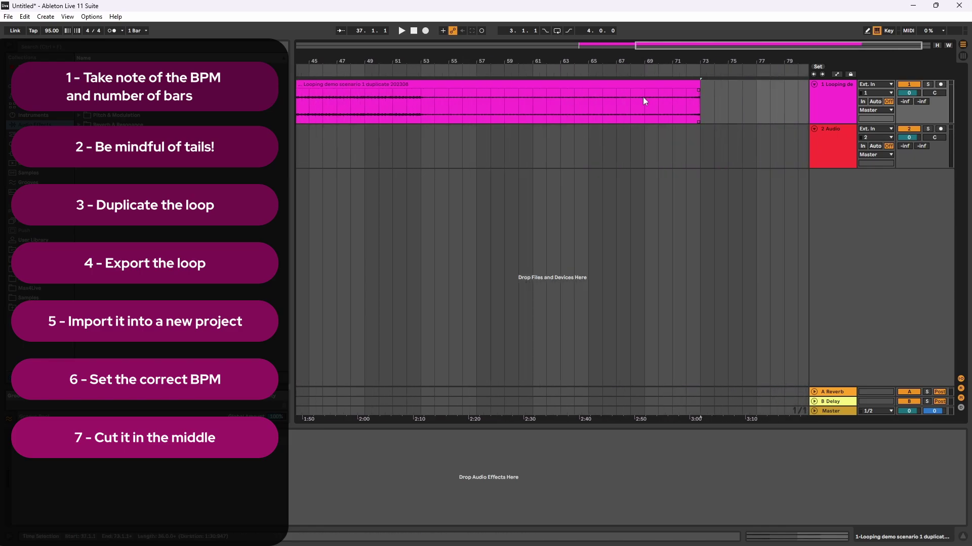
key("minus")
left_click(704, 84)
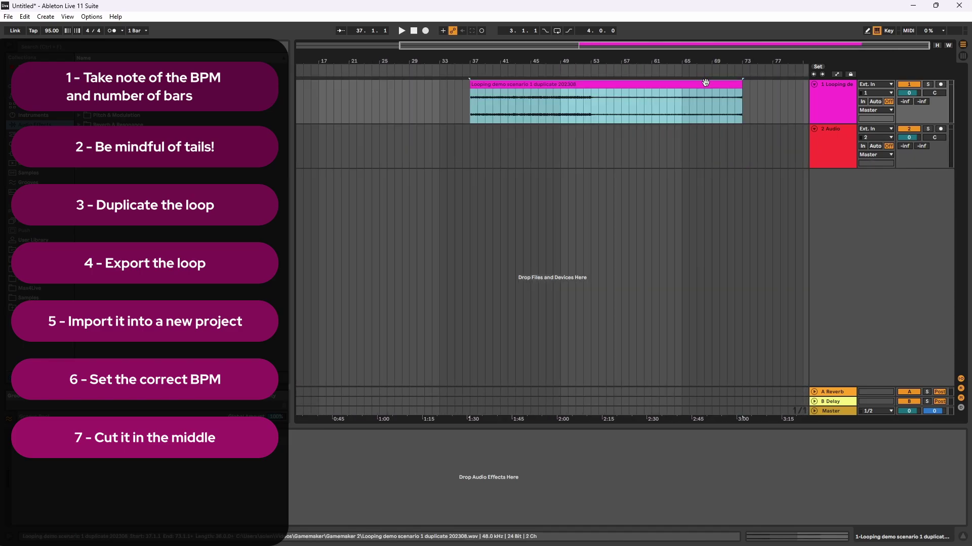
key("ctrl+l")
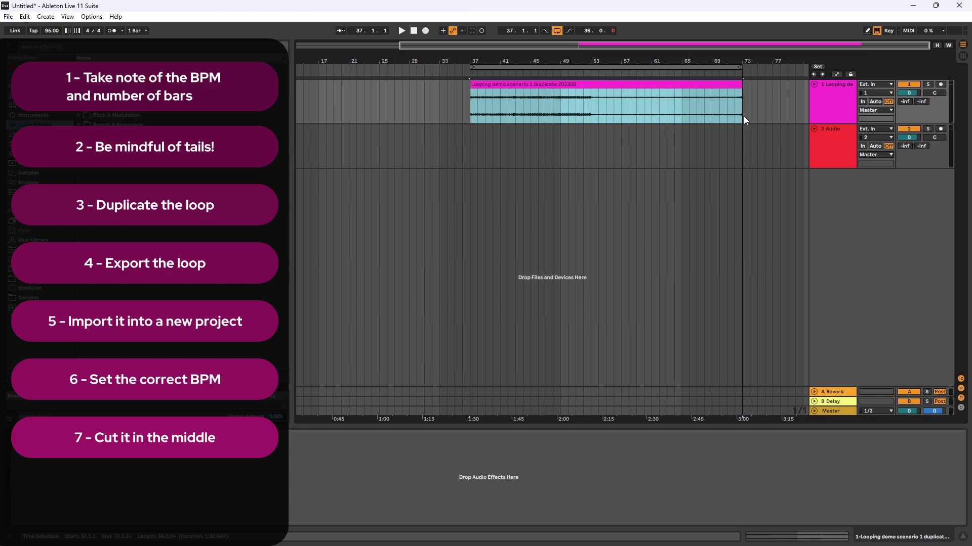
- Play from bar 72 to hear the seam as the loop wraps
left_click(740, 113)
key("space")
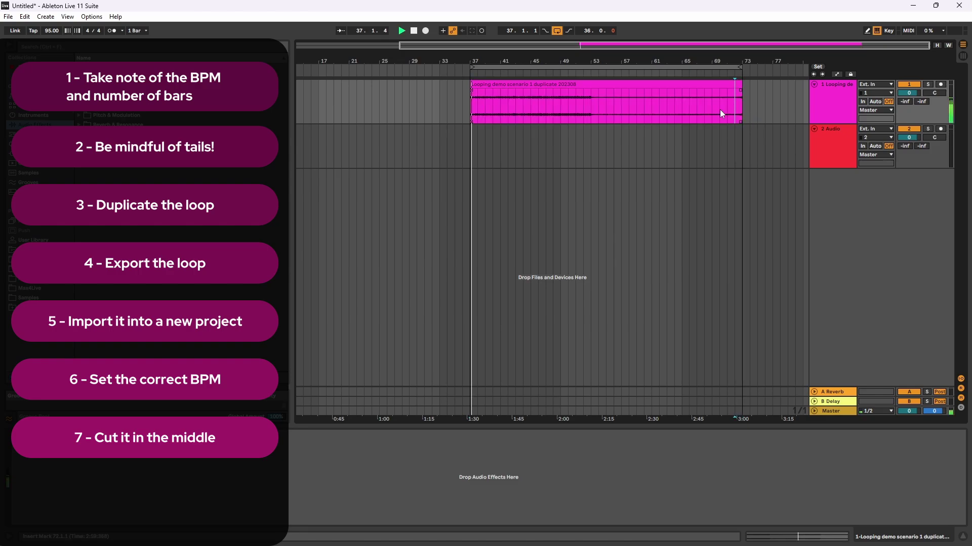
key("space")
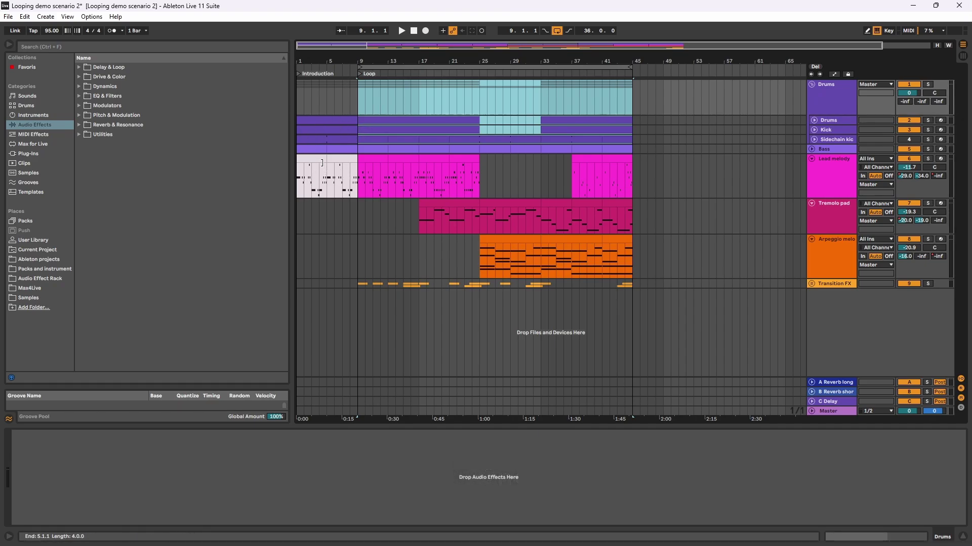
- Select part of the Lead melody clip, then click its track at bar 48 to show its devices
left_click_drag(359, 177, 610, 181)
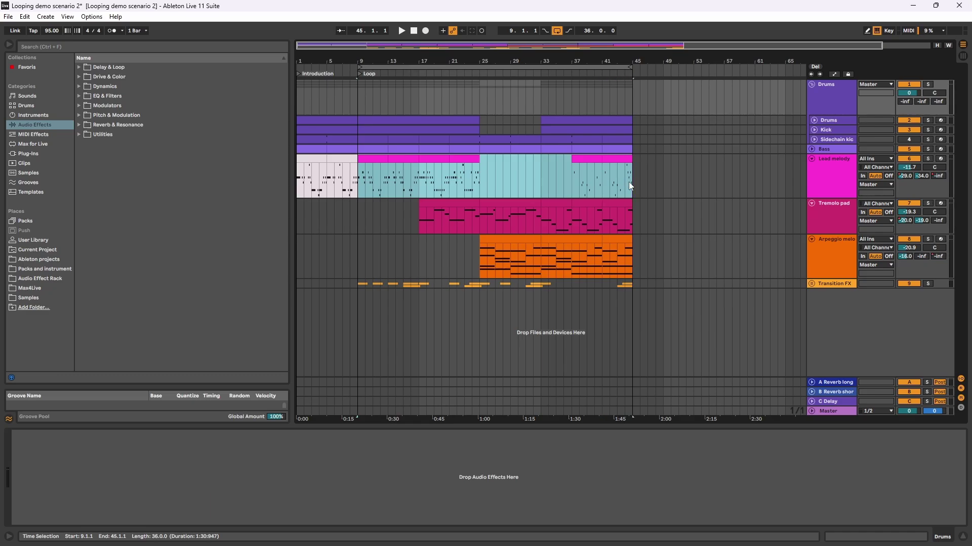
left_click(655, 172)
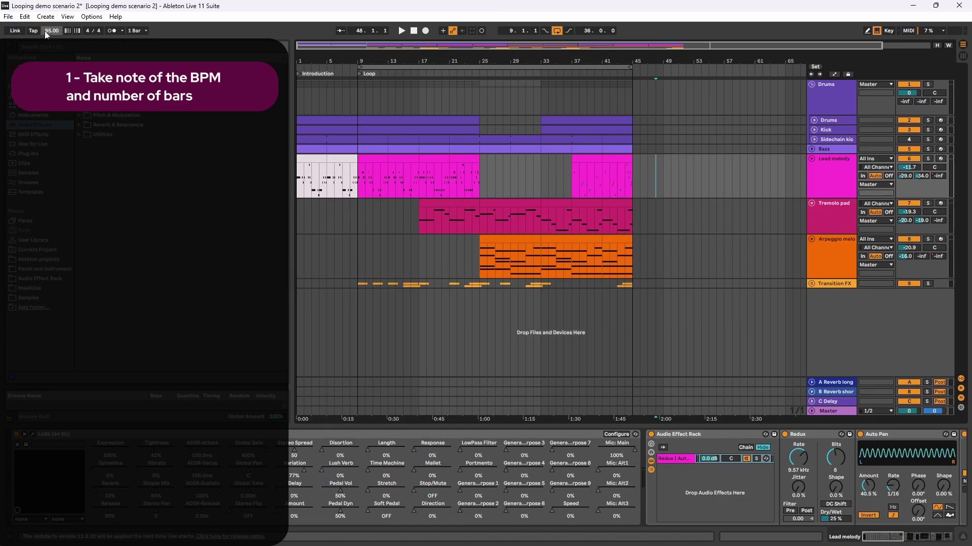
left_click(359, 172)
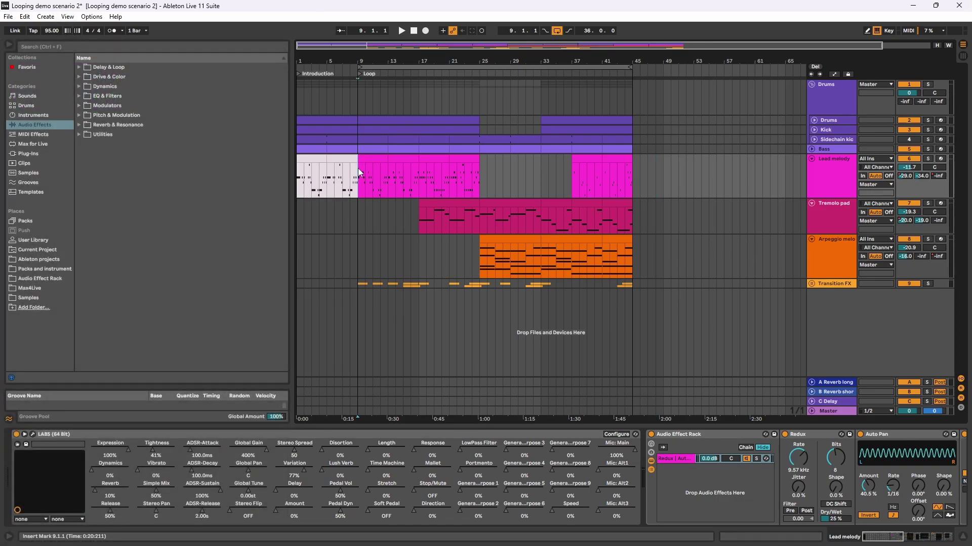
left_click_drag(358, 172, 632, 172)
left_click_drag(639, 60, 632, 72)
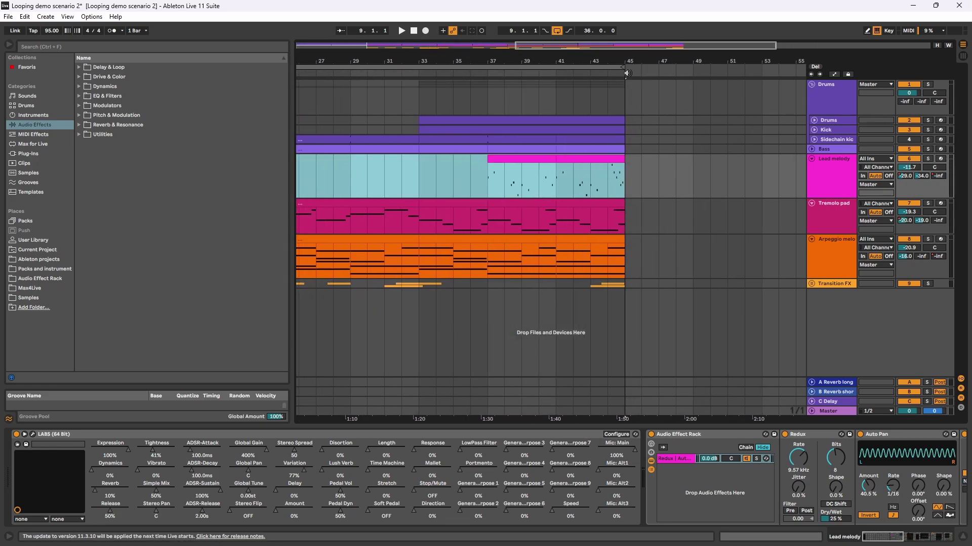
key("minus")
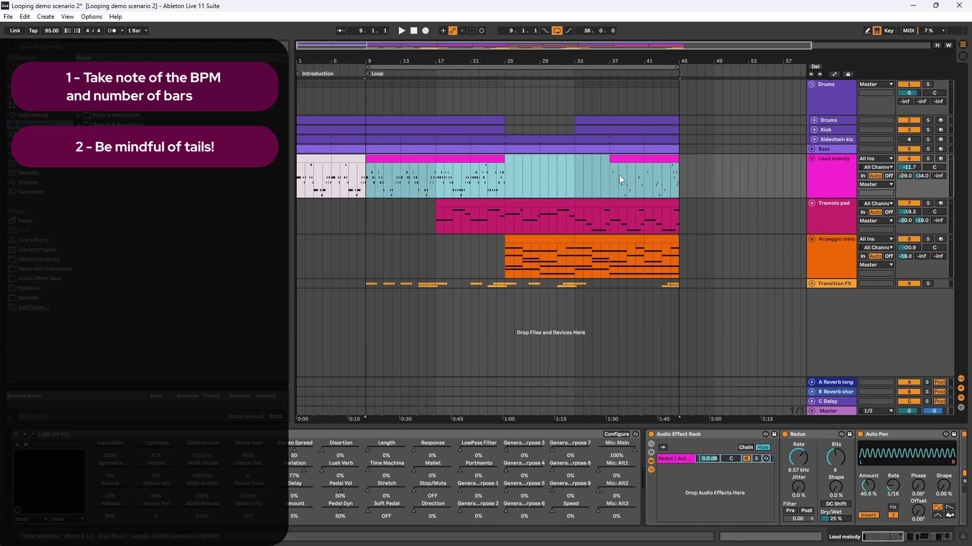
left_click_drag(359, 178, 372, 178)
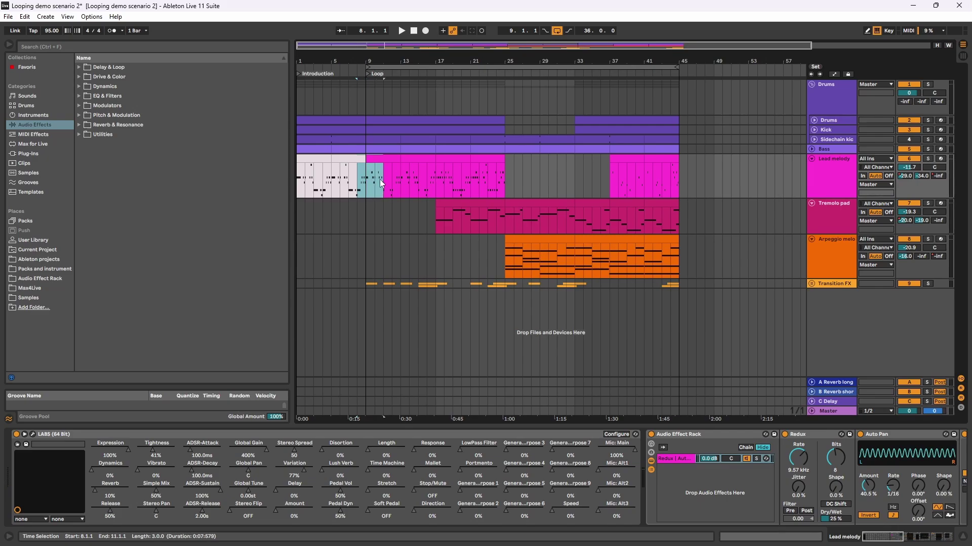
left_click(400, 178)
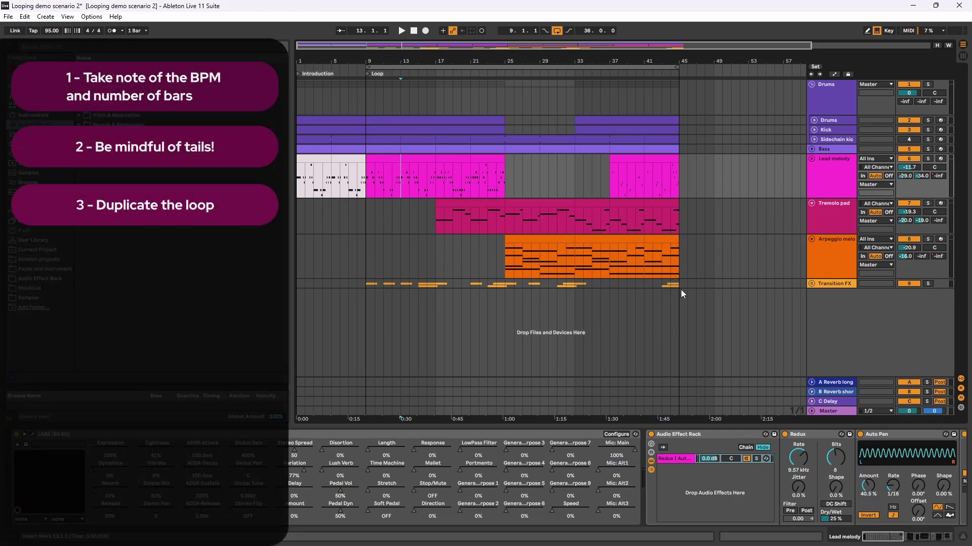
- Duplicate bars 9–45 on all tracks onto bars 45–81
left_click_drag(679, 284, 364, 89)
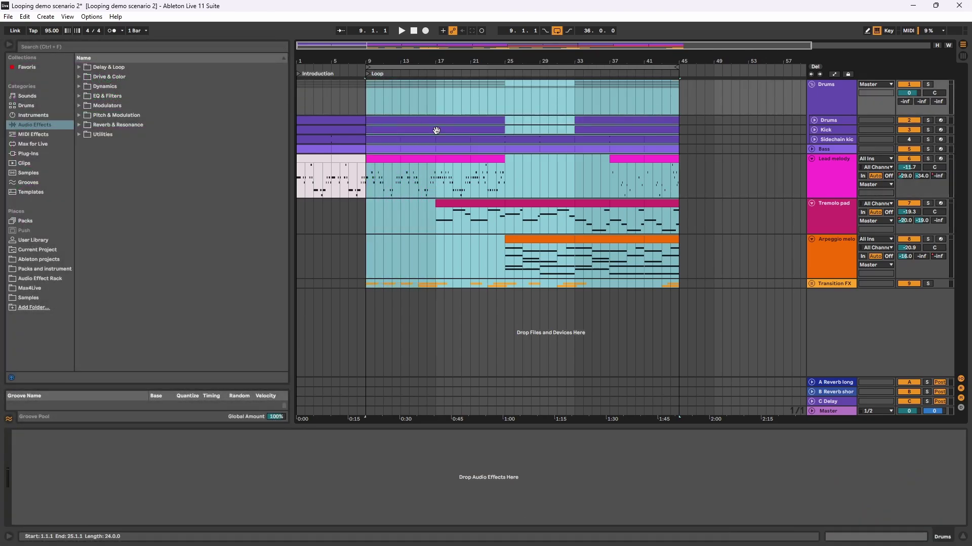
key("ctrl+d")
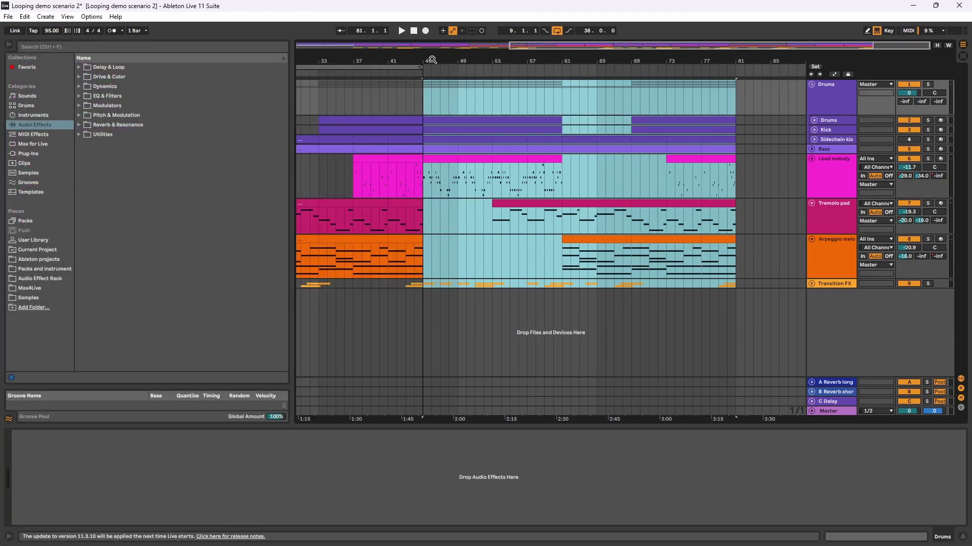
left_click(570, 108)
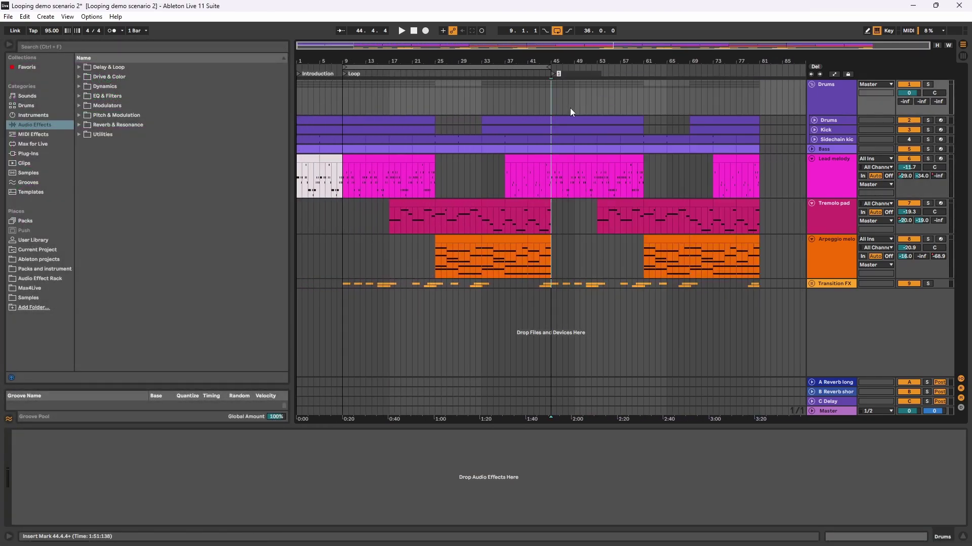
- Name the bar 45 locator 'Actual loop' and select the Lead melody through bar 81
type("Actual loop")
key("Return")
left_click_drag(760, 187, 318, 181)
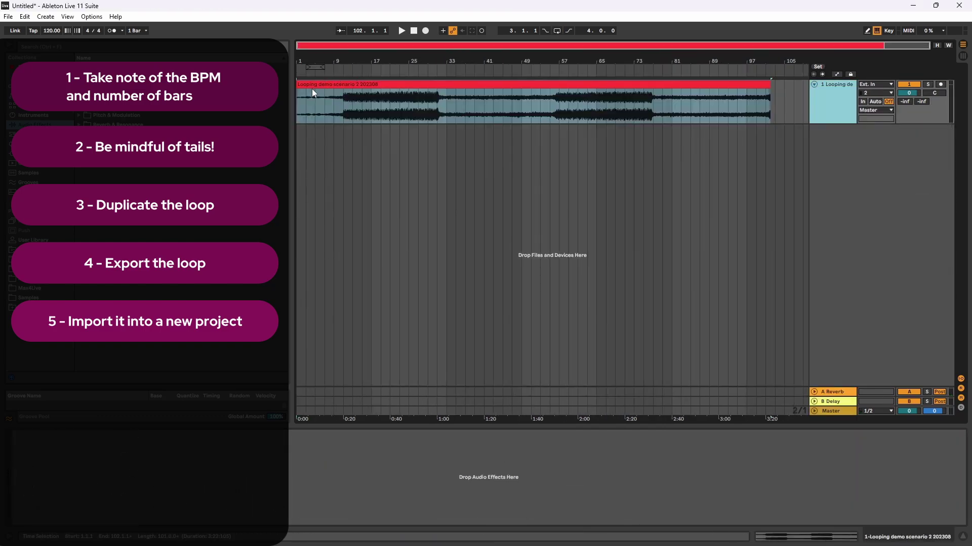
- Select the imported clip and set the project tempo to 95 BPM
left_click(298, 90)
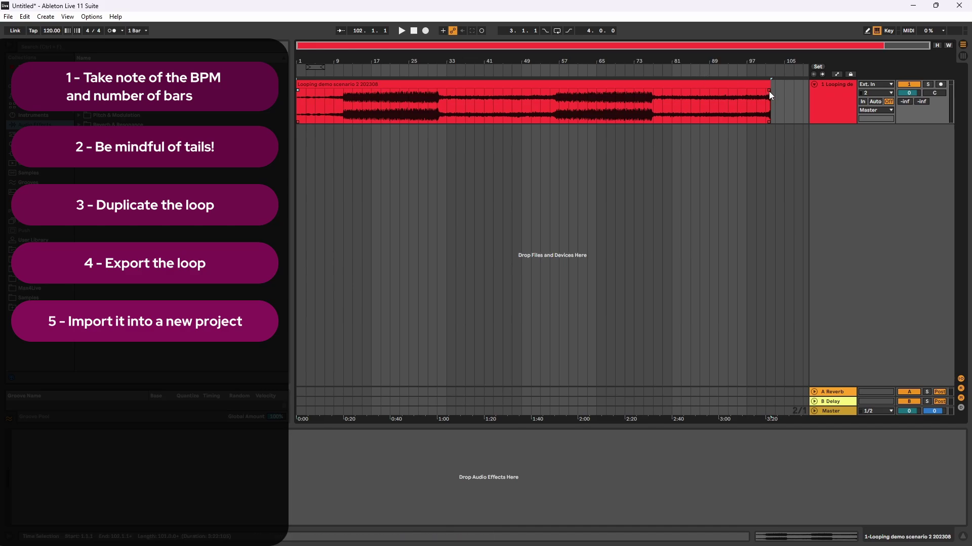
left_click(51, 30)
type("110")
key("Return")
key("Down")
key("Down")
key("Down")
key("Down")
key("Down")
key("Down")
key("Down")
key("Down")
key("Down")
key("Down")
key("Down")
key("Down")
key("Down")
key("Down")
key("Down")
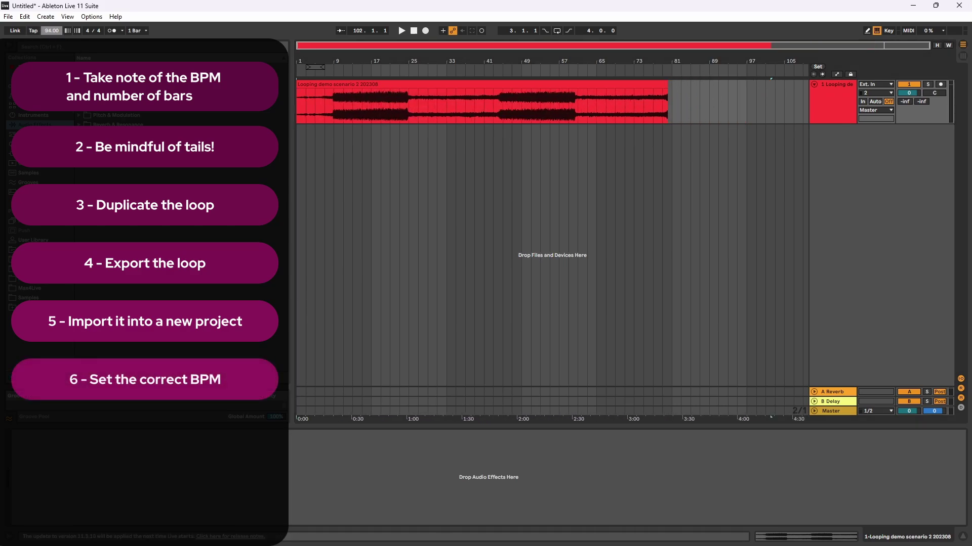
left_click_drag(505, 61, 564, 88)
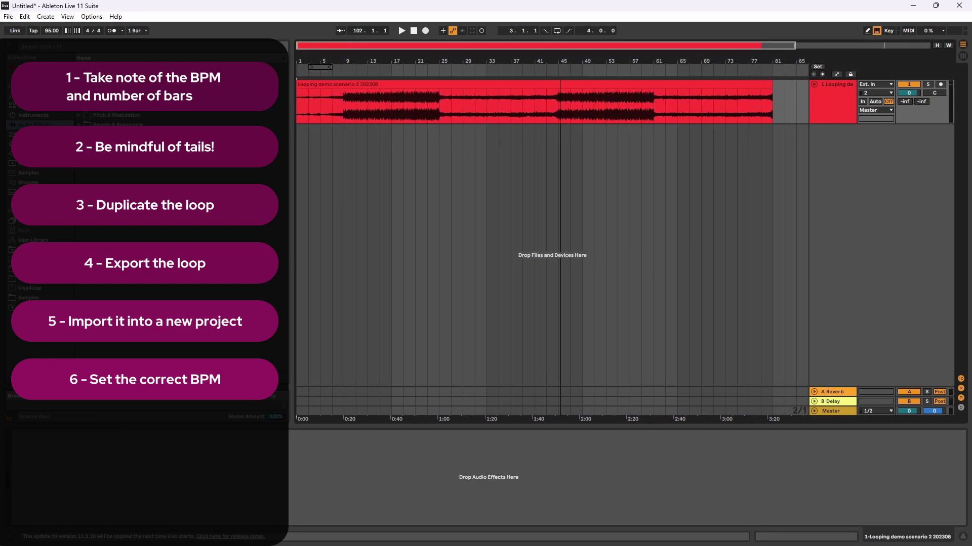
- Add a locator at bar 45 named 'Loop'
right_click(559, 75)
left_click(570, 101)
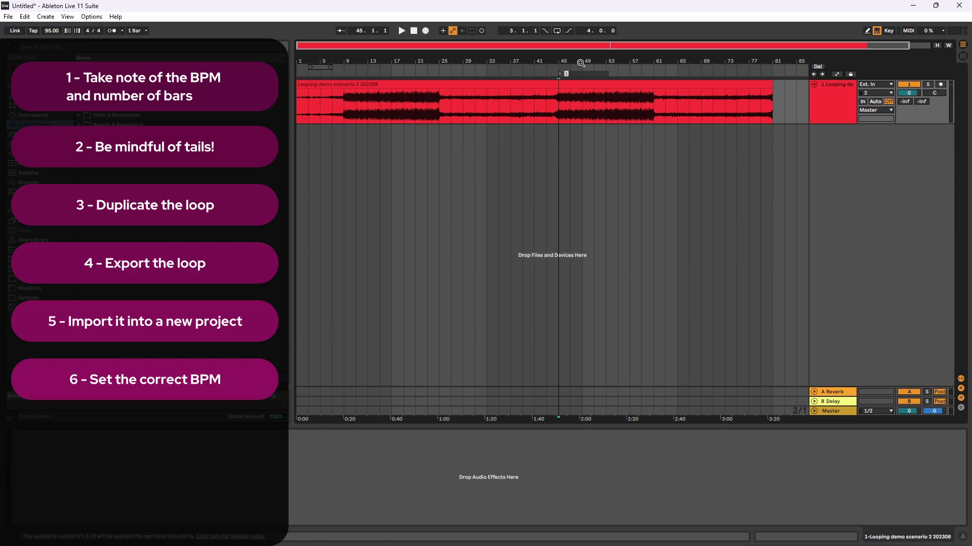
type("Loop")
key("Return")
- Select bars 45–81 of the imported audio and loop them
left_click_drag(558, 103, 754, 104)
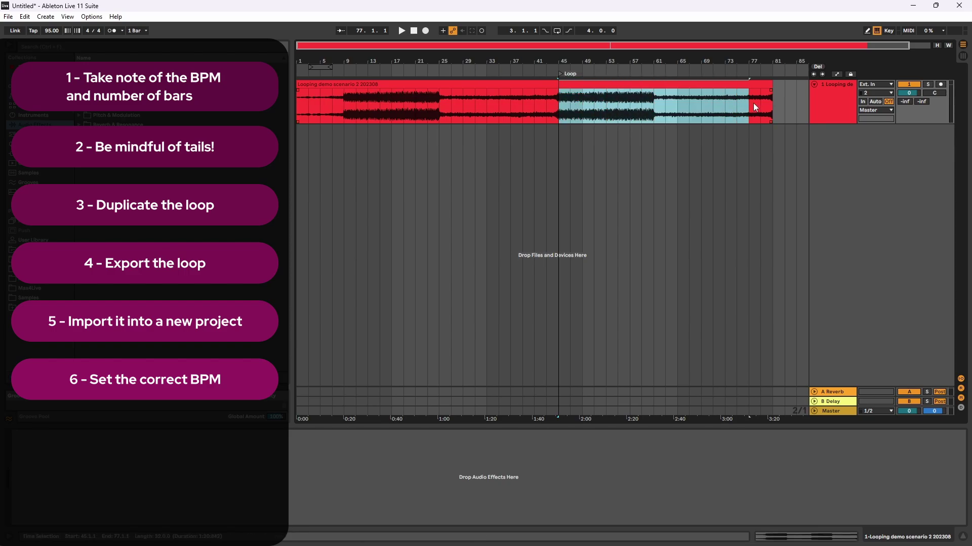
left_click_drag(344, 96, 560, 119)
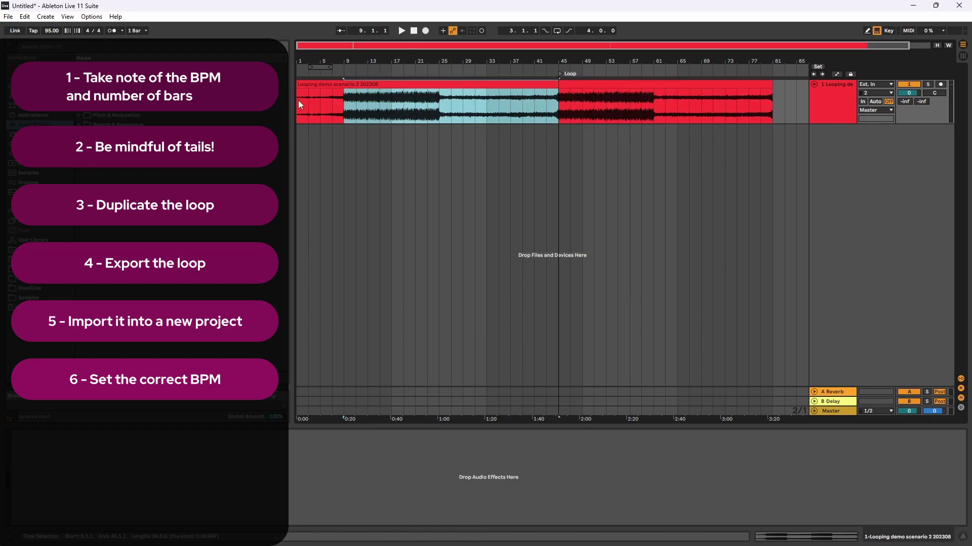
left_click_drag(299, 103, 735, 107)
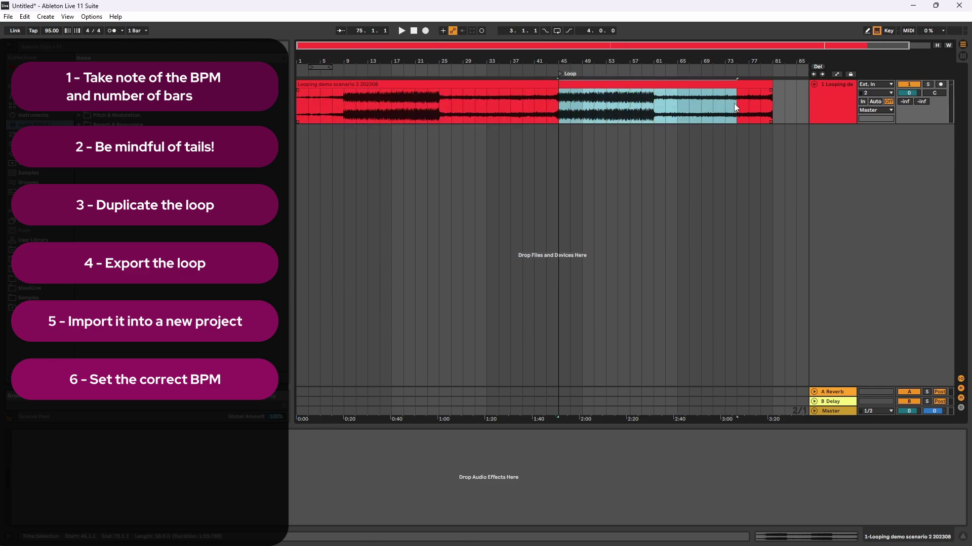
key("ctrl+l")
left_click(762, 104)
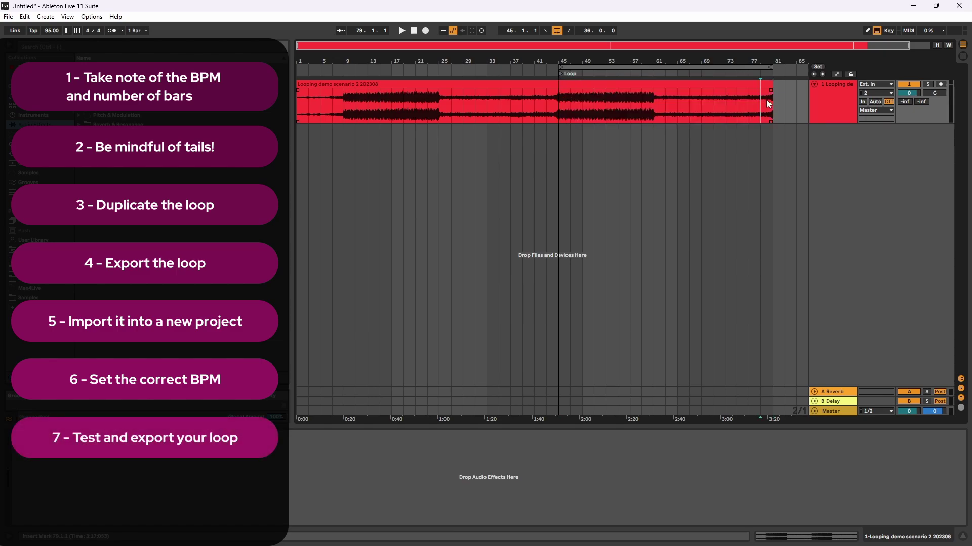
key("space")
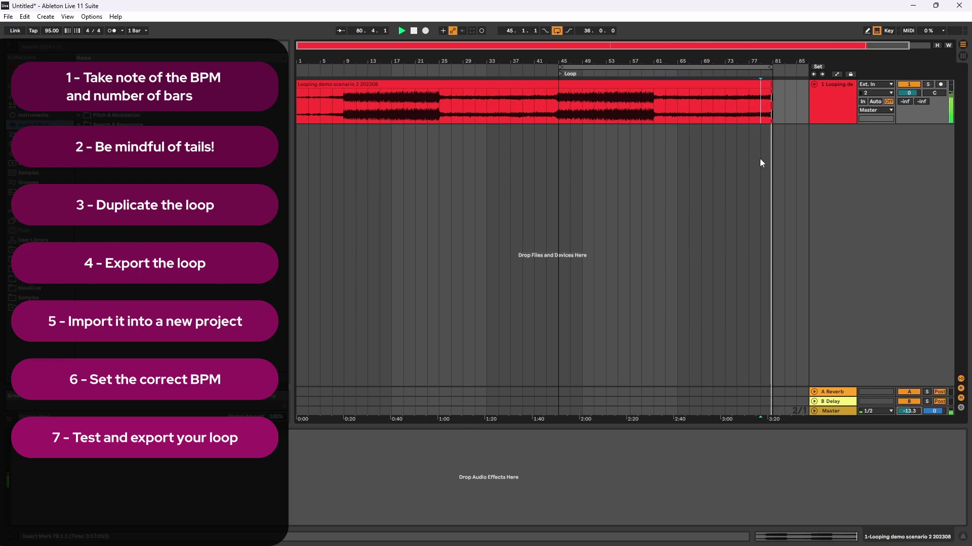
key("space")
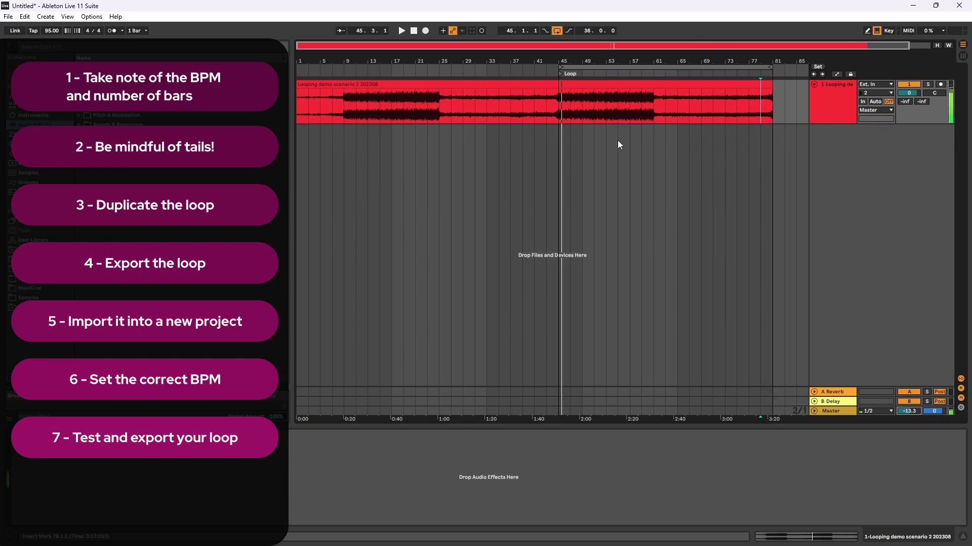